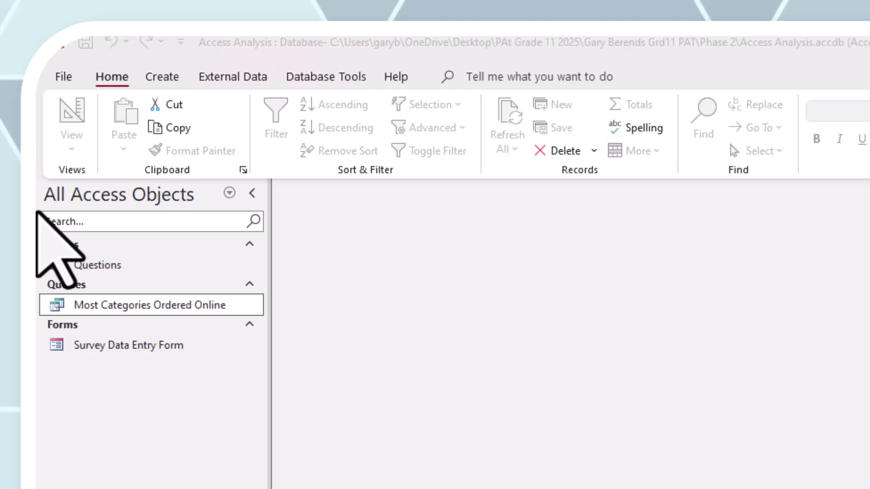
# Open the Questions table and widen its Q4 column to show the full on-time question
pyautogui.doubleClick(132, 265)
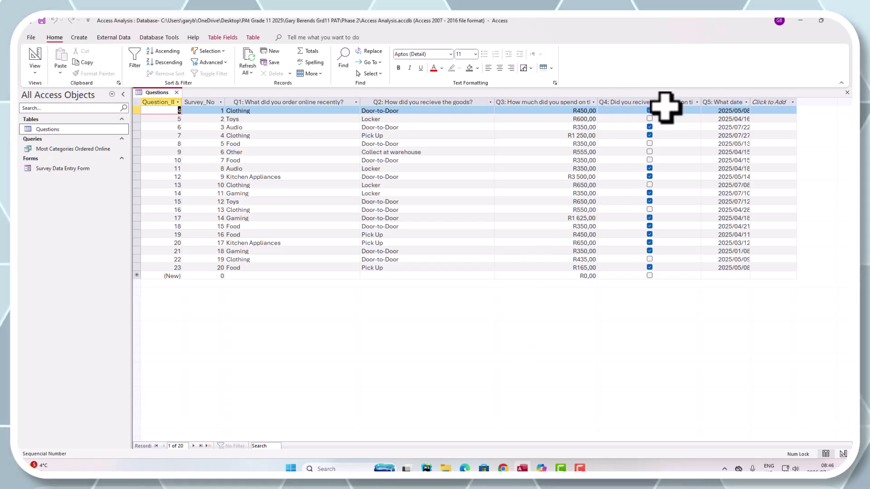
pyautogui.moveTo(701, 103); pyautogui.dragTo(746, 102)
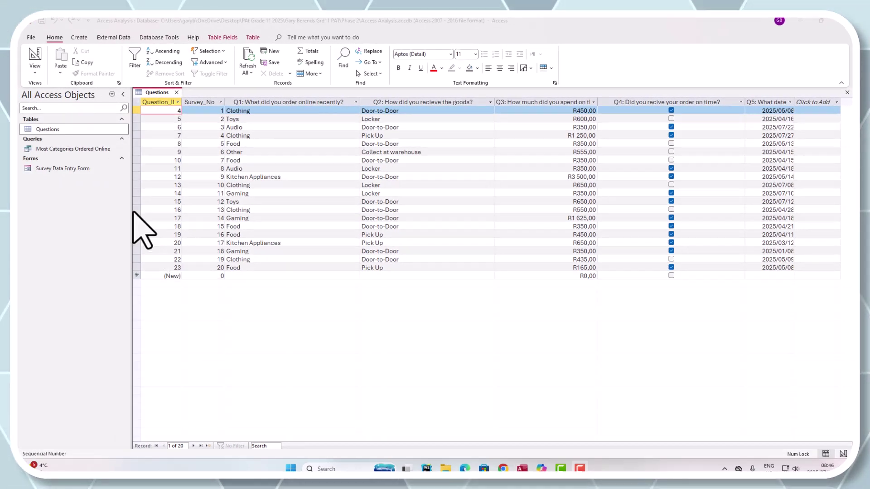
pyautogui.click(48, 130)
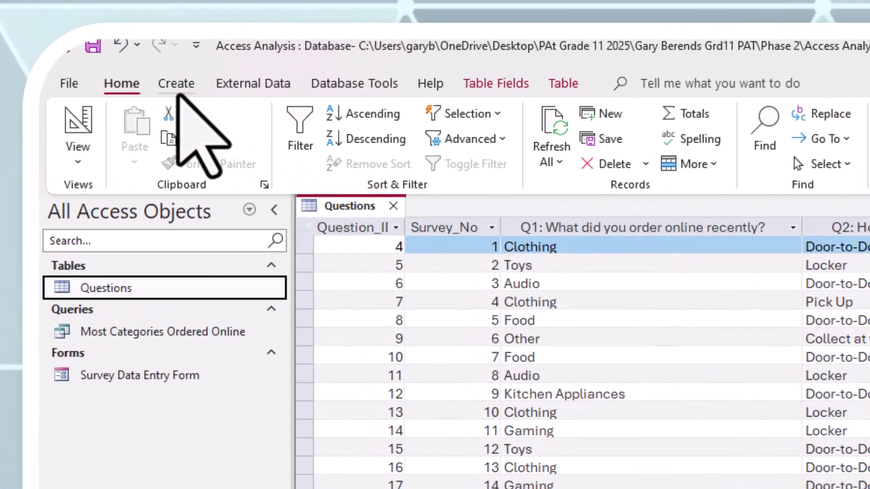
# Start a new query in Design view using the Questions table
pyautogui.click(86, 41)
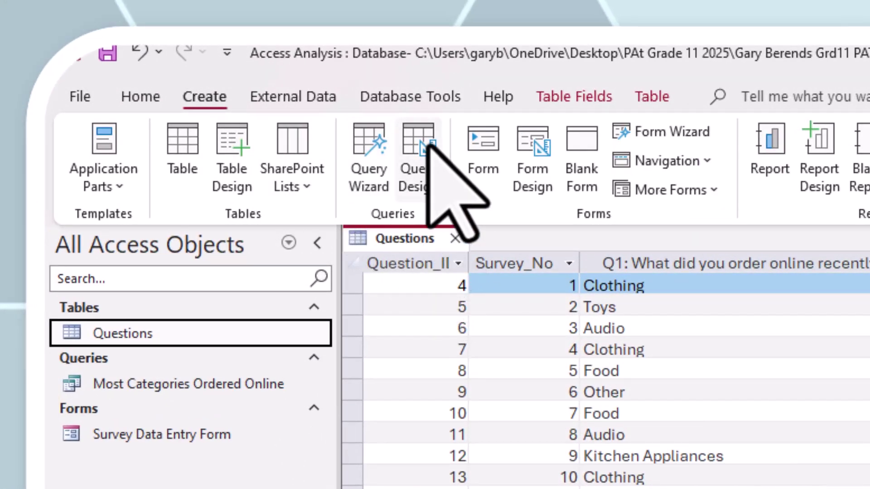
pyautogui.click(425, 140)
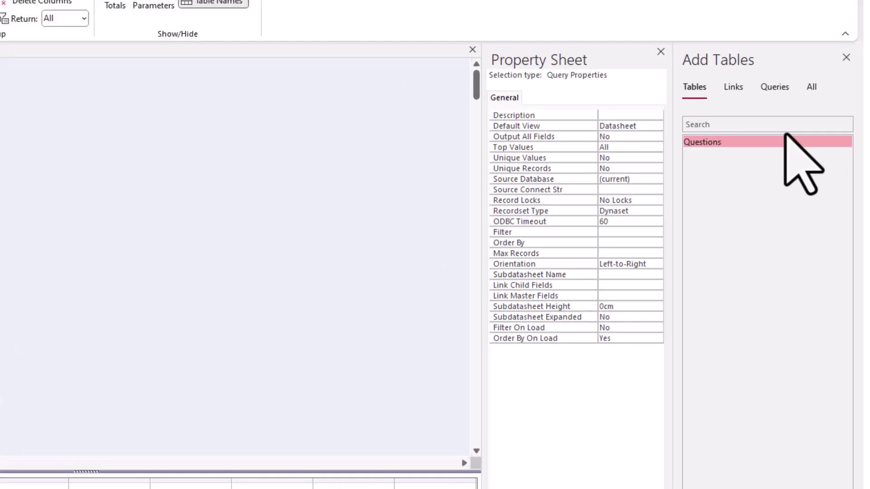
pyautogui.click(683, 140)
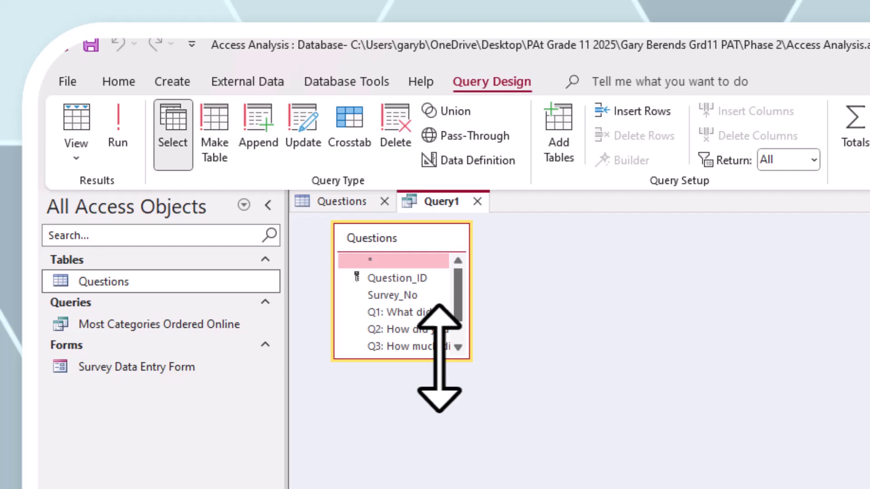
# Enlarge the Questions field list and add Survey_No to the design grid
pyautogui.moveTo(441, 358); pyautogui.dragTo(413, 459)
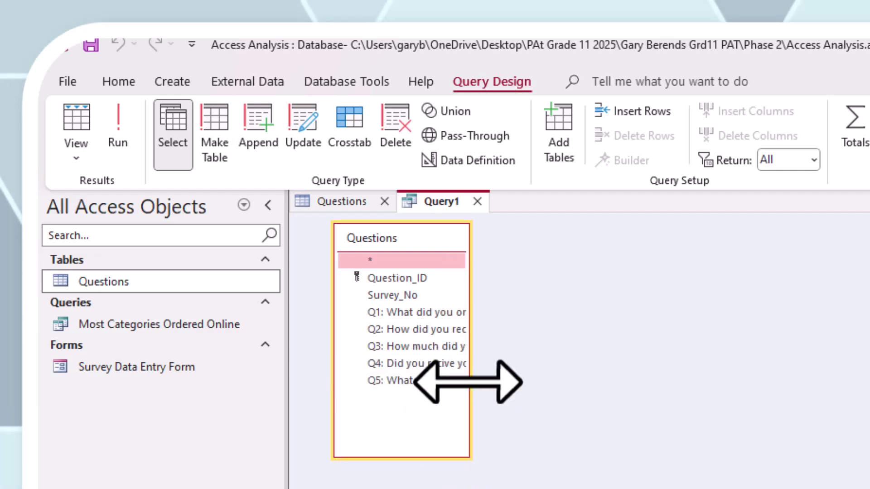
pyautogui.moveTo(466, 385); pyautogui.dragTo(661, 384)
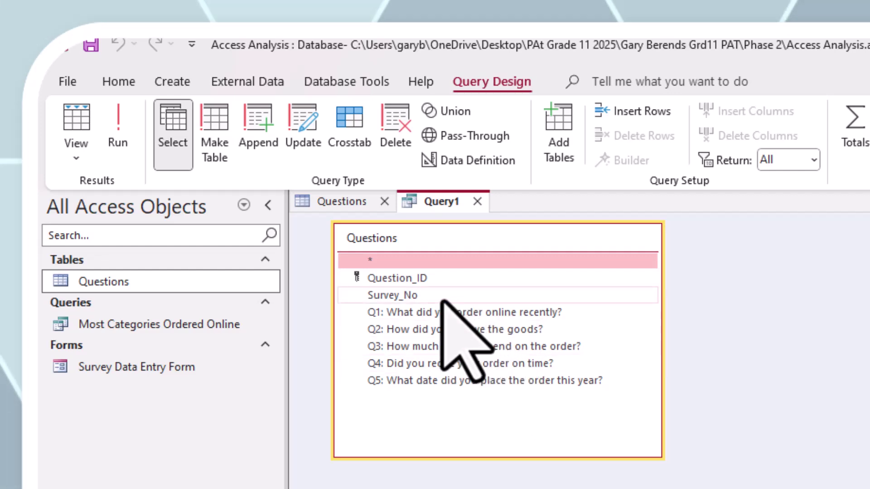
pyautogui.moveTo(442, 296); pyautogui.dragTo(439, 486)
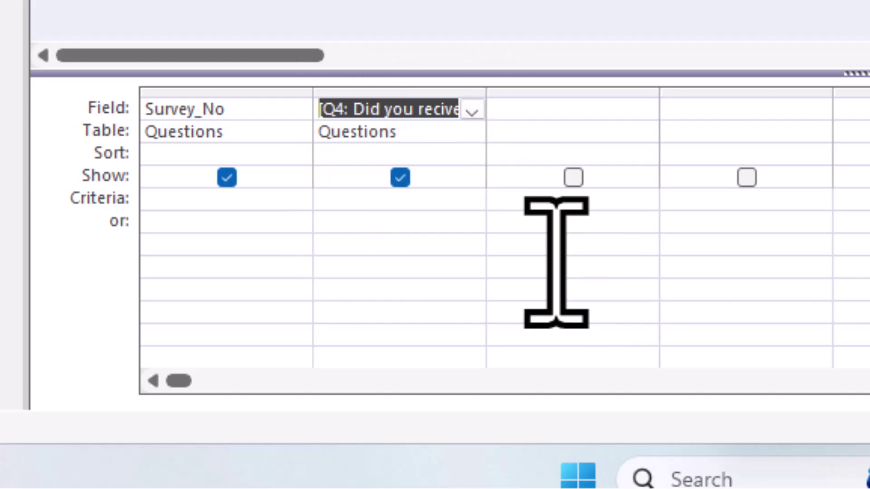
# Enter True as the criterion for the Q4 on-time field
pyautogui.click(434, 205)
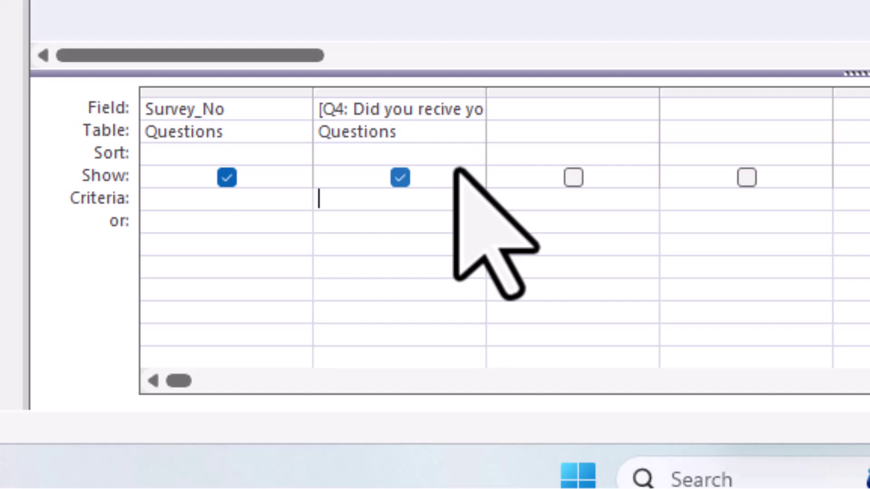
pyautogui.write('Tr')
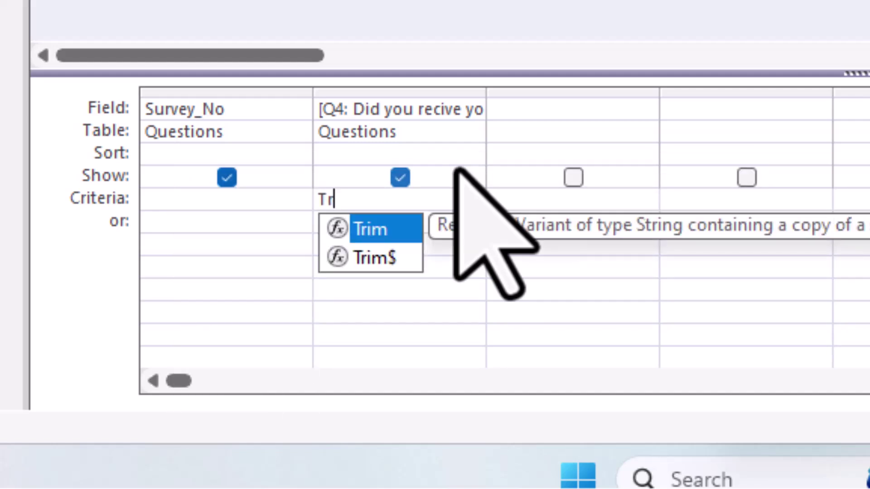
pyautogui.write('ue')
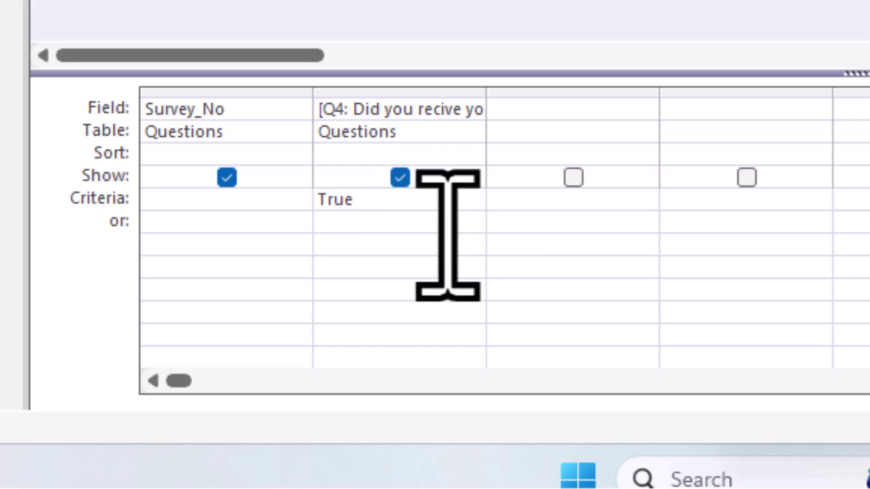
pyautogui.click(408, 228)
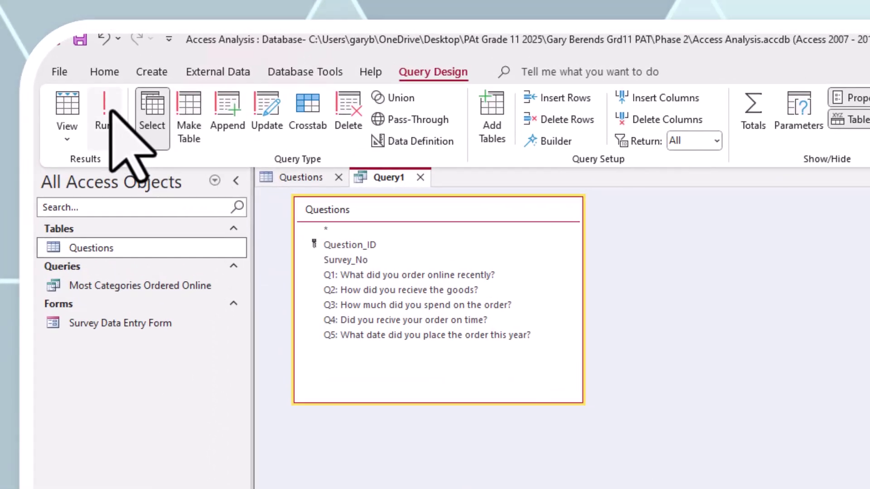
# Run the query to list the 13 surveys with Q4 ticked
pyautogui.click(112, 112)
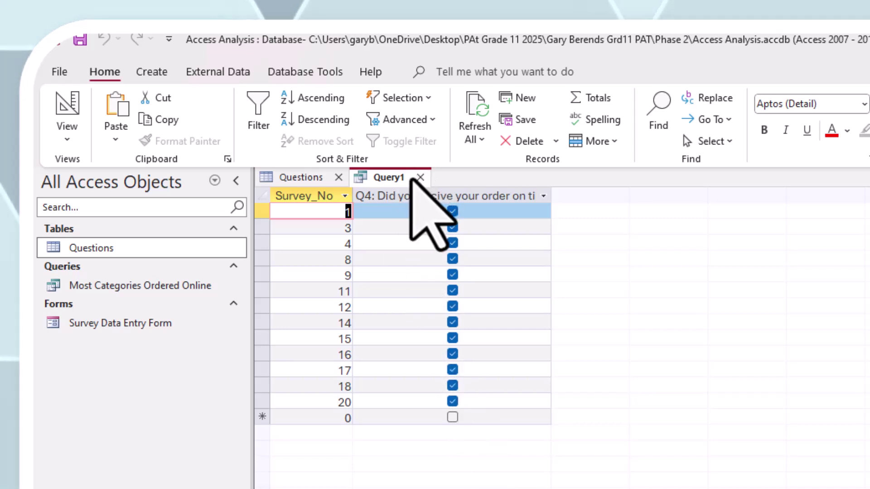
# Save the query under the name 'Recieved orders on time'
pyautogui.rightClick(394, 177)
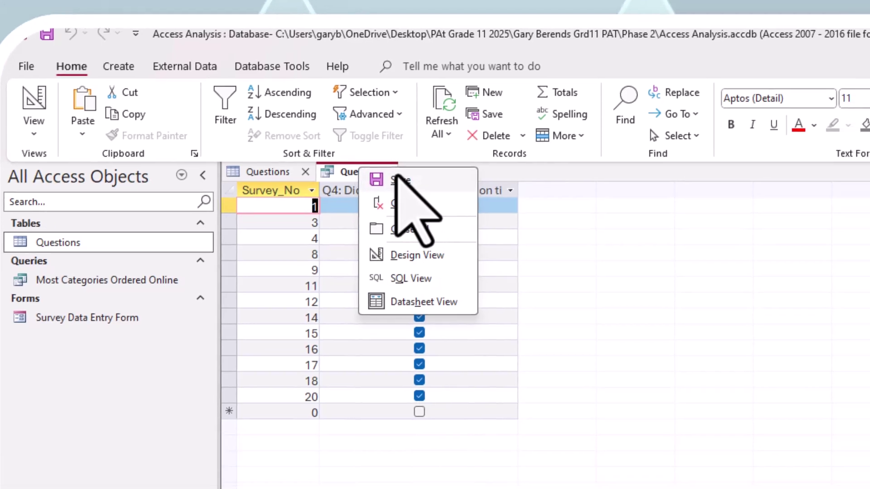
pyautogui.click(430, 186)
pyautogui.write('Recieved orders on time')
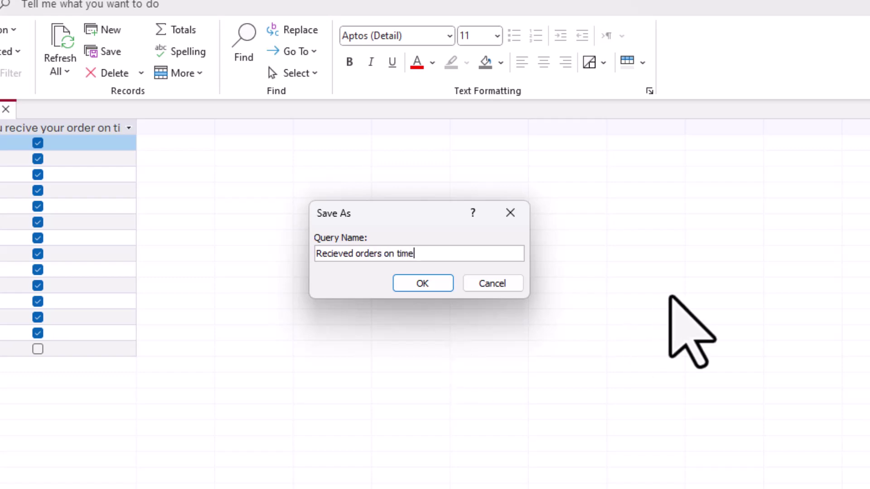
pyautogui.click(422, 285)
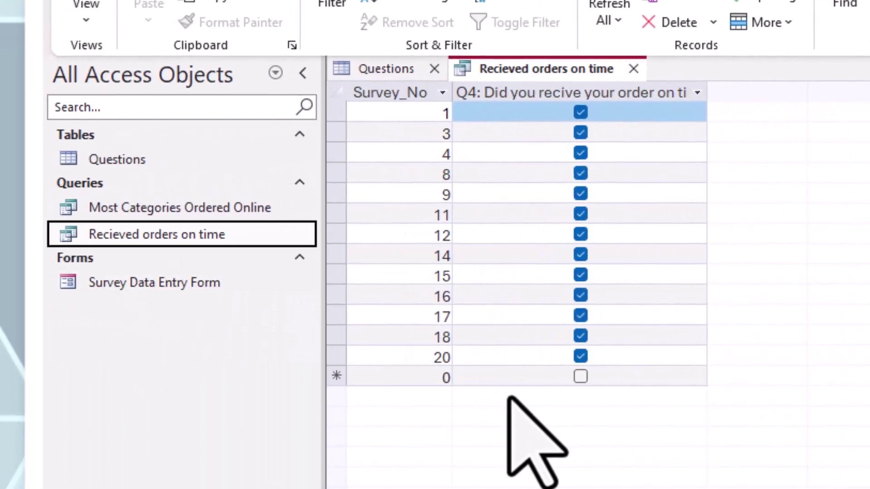
# Toggle the Q4 tick on the new record row and cancel the unsaved entry
pyautogui.click(614, 384)
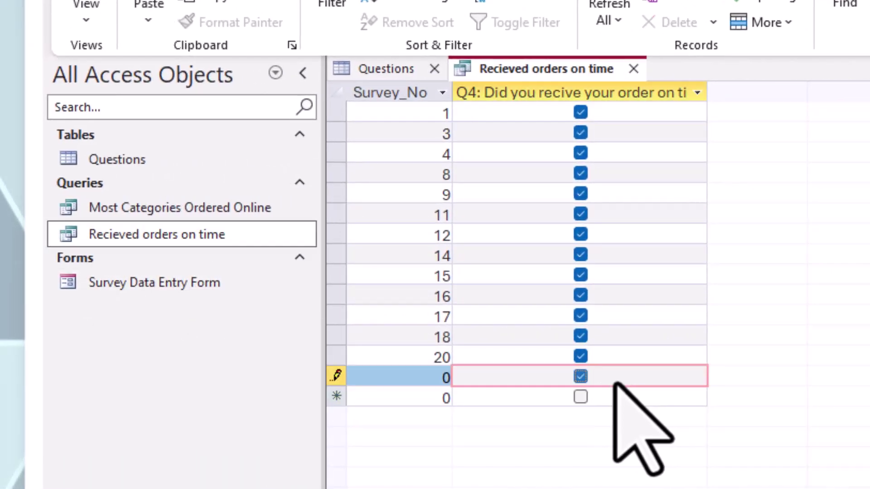
pyautogui.click(581, 376)
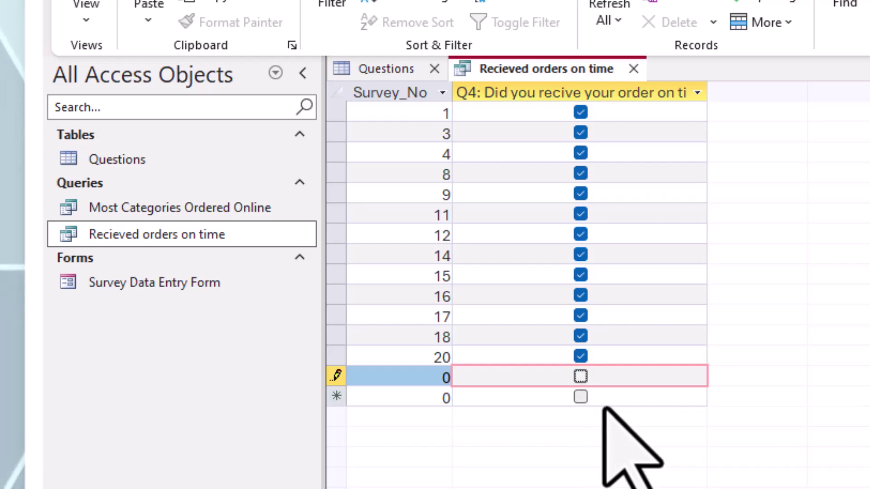
pyautogui.click(607, 402)
pyautogui.press('Escape')
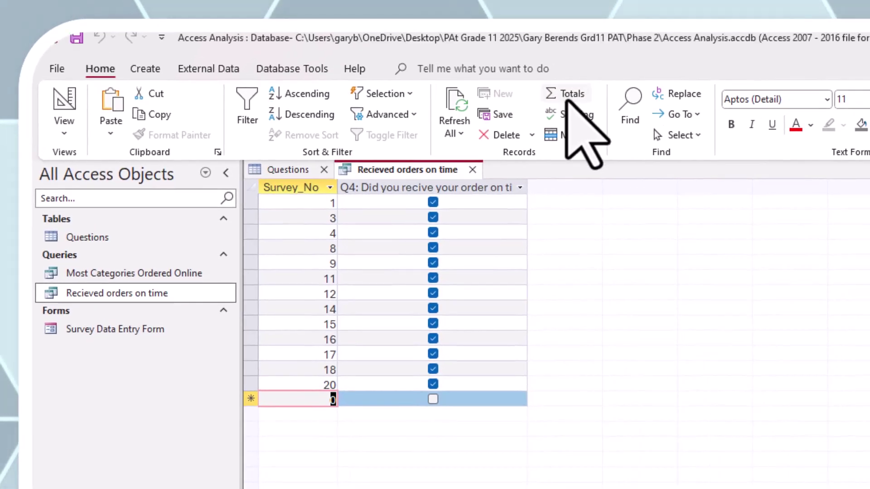
pyautogui.click(470, 400)
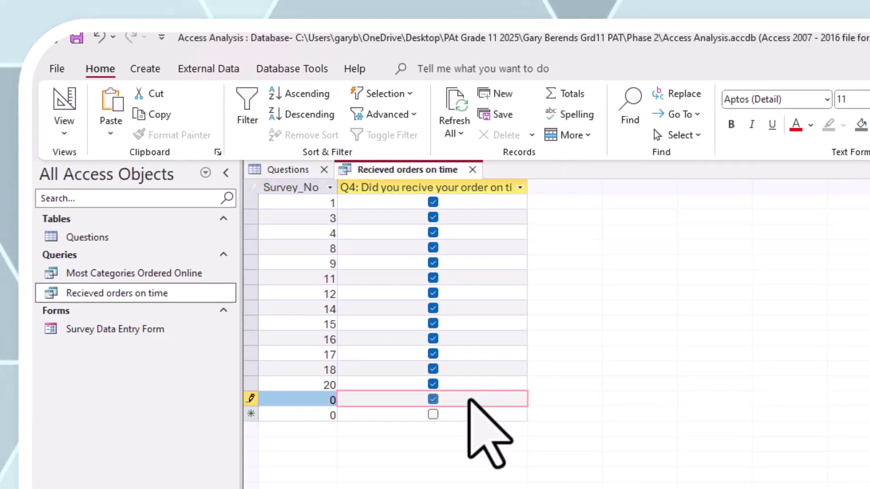
# Add a Totals row to the results and delete the stray new record
pyautogui.click(550, 95)
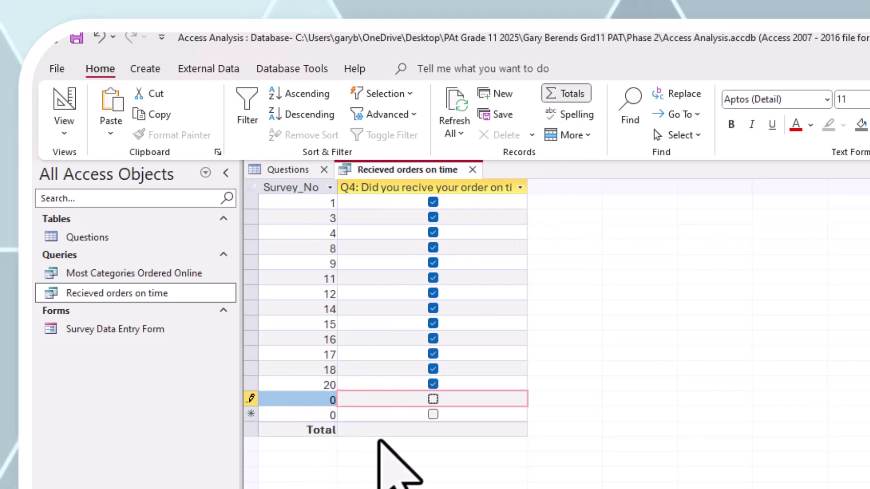
pyautogui.rightClick(253, 400)
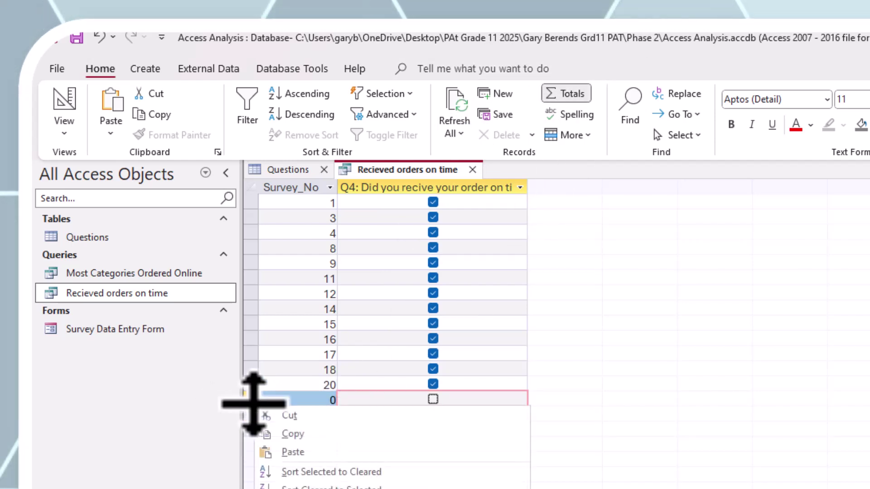
pyautogui.press('Escape')
pyautogui.rightClick(252, 402)
pyautogui.click(279, 430)
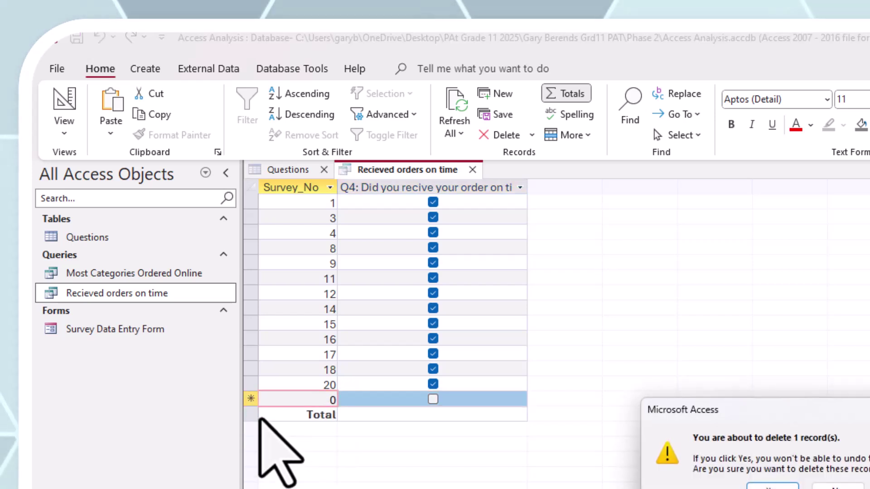
pyautogui.press('Return')
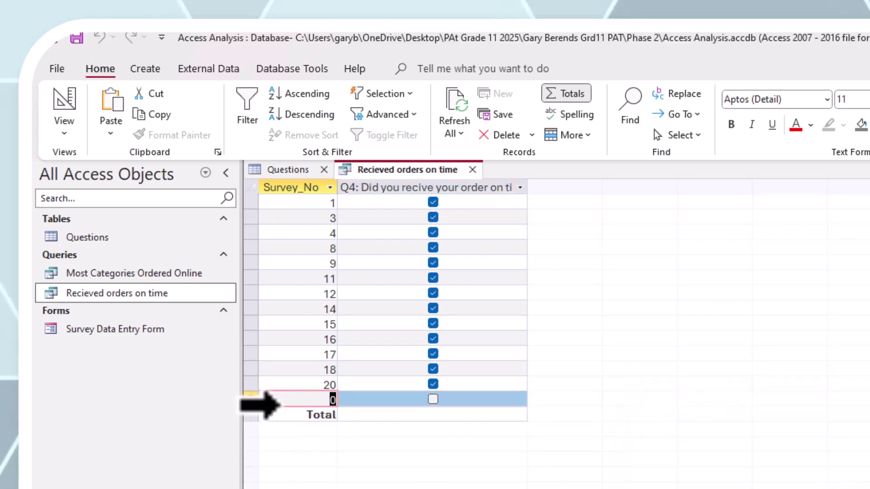
pyautogui.click(272, 405)
pyautogui.rightClick(253, 406)
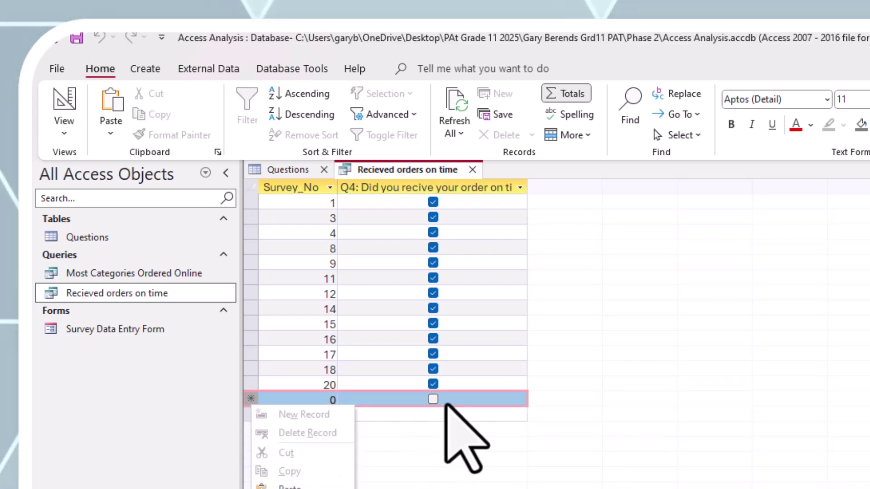
# Set the Q4 Total cell to Count, showing 13 ticked answers
pyautogui.click(424, 416)
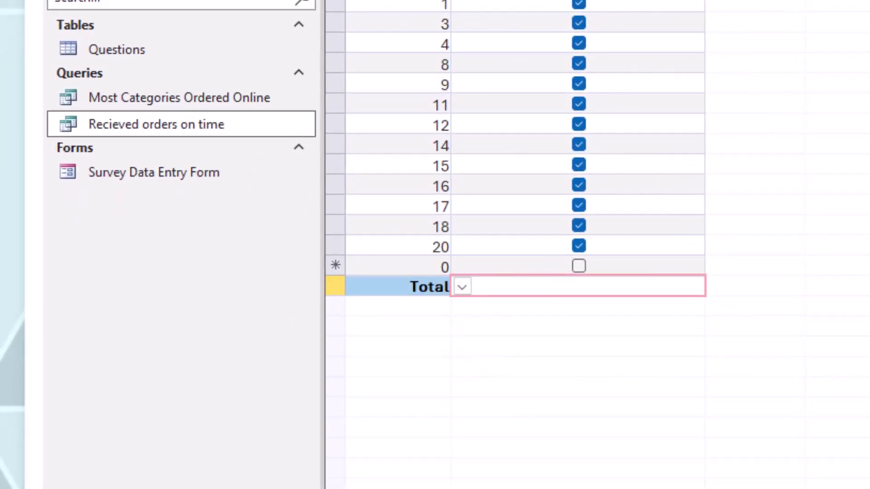
pyautogui.click(461, 287)
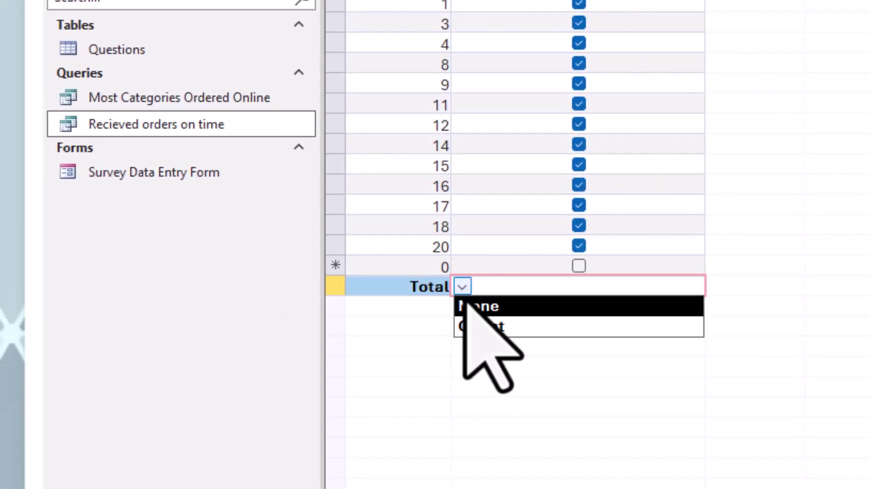
pyautogui.click(478, 328)
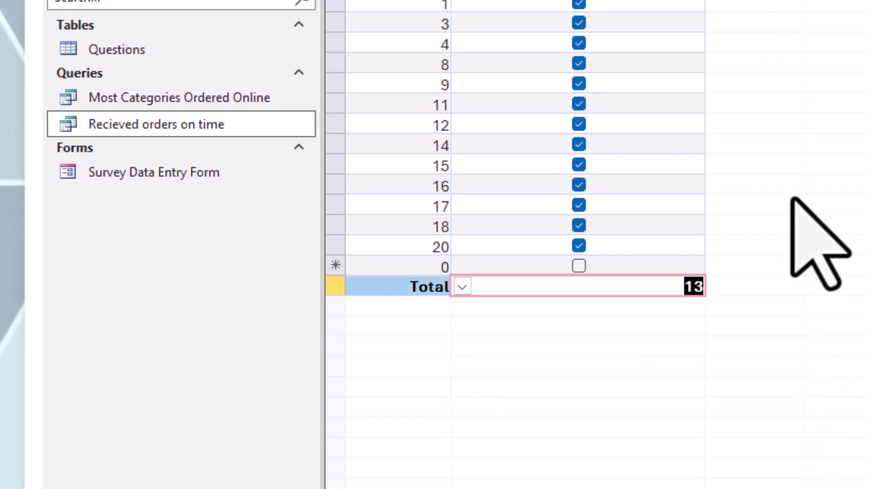
pyautogui.click(685, 27)
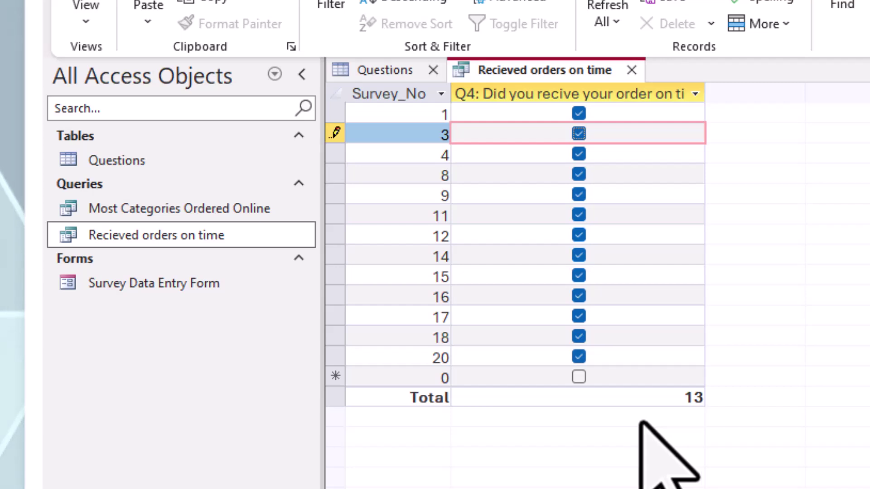
# Save and close the Recieved orders on time query, and close the Questions table
pyautogui.rightClick(577, 72)
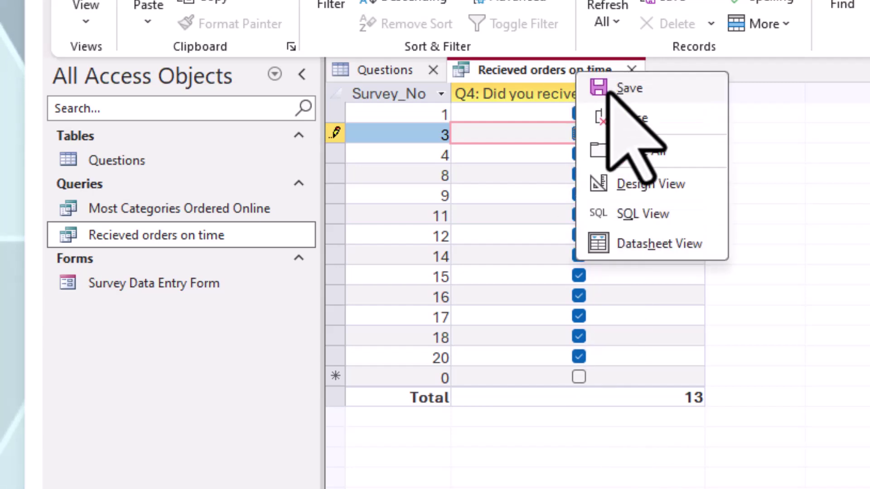
pyautogui.click(626, 88)
pyautogui.click(631, 70)
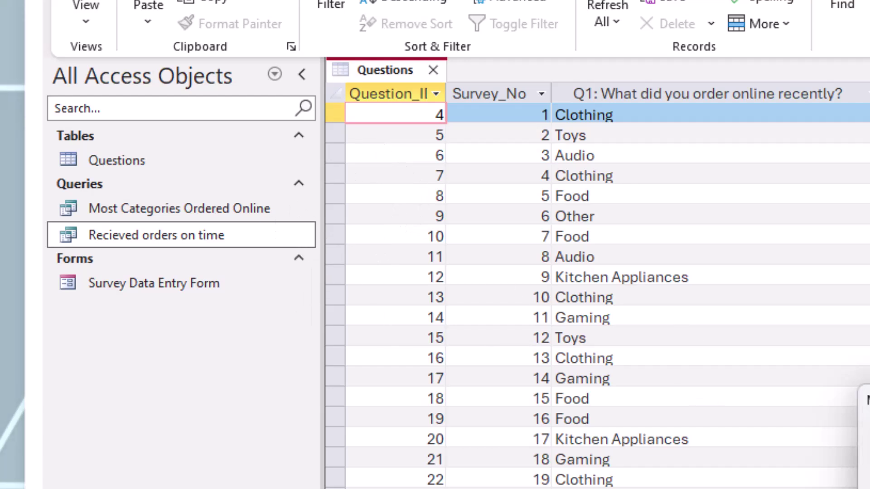
pyautogui.hotkey('ctrl', 'w')
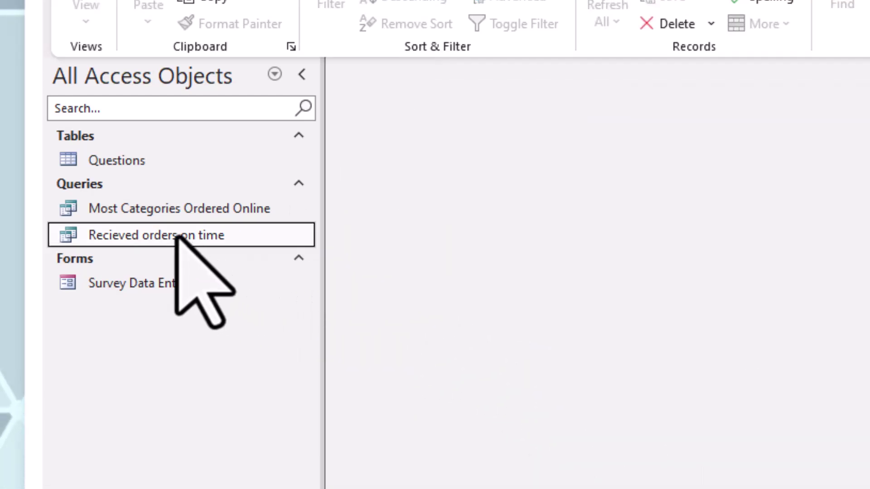
# Briefly open and close the saved queries, then reopen Recieved orders on time alone
pyautogui.doubleClick(175, 233)
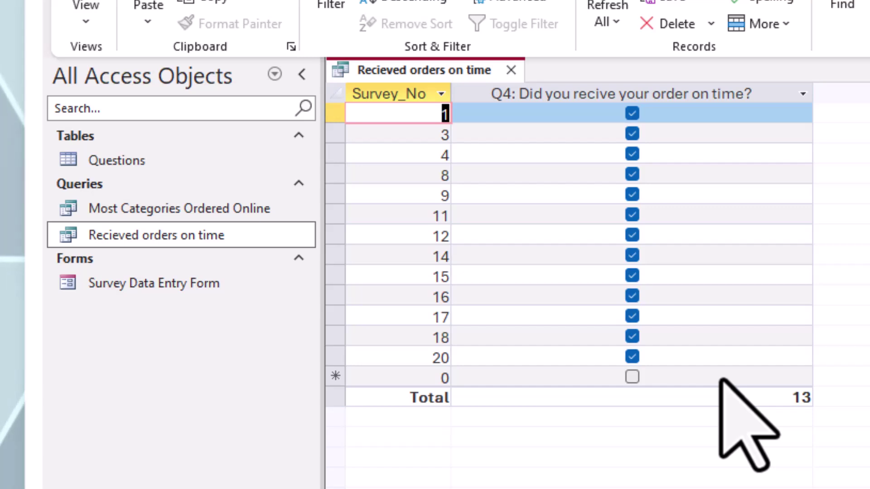
pyautogui.click(509, 72)
pyautogui.doubleClick(170, 208)
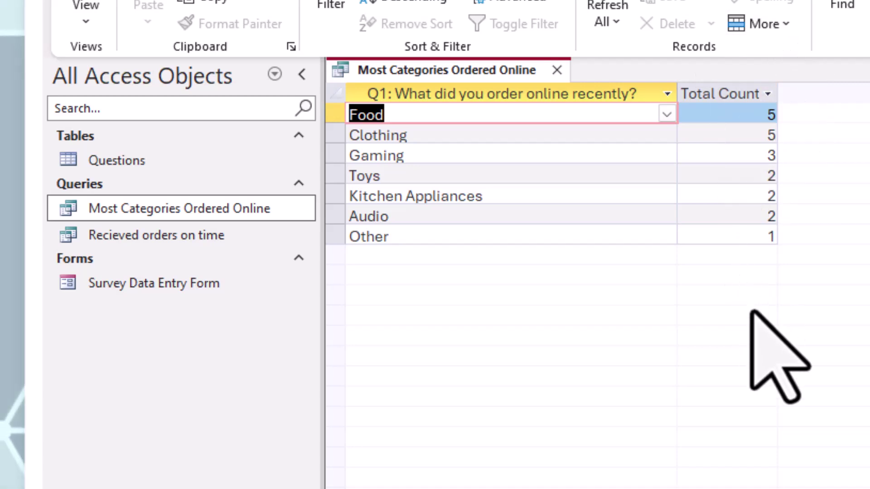
pyautogui.click(557, 71)
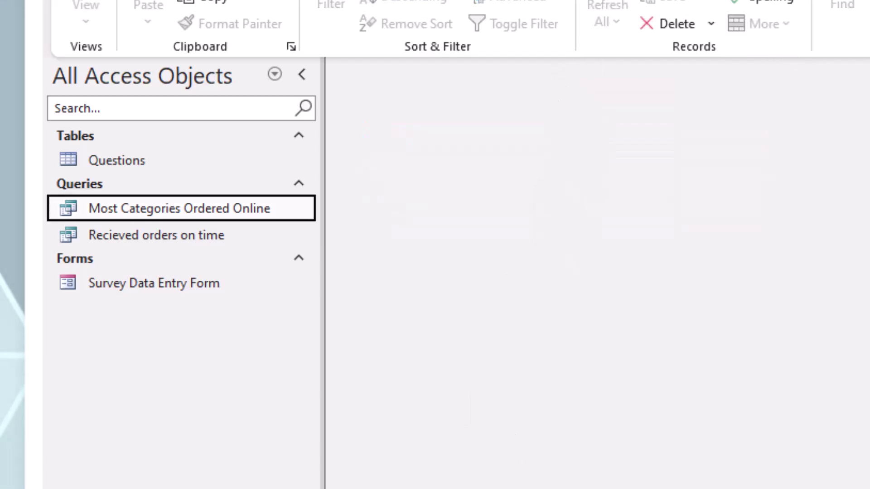
pyautogui.click(229, 237)
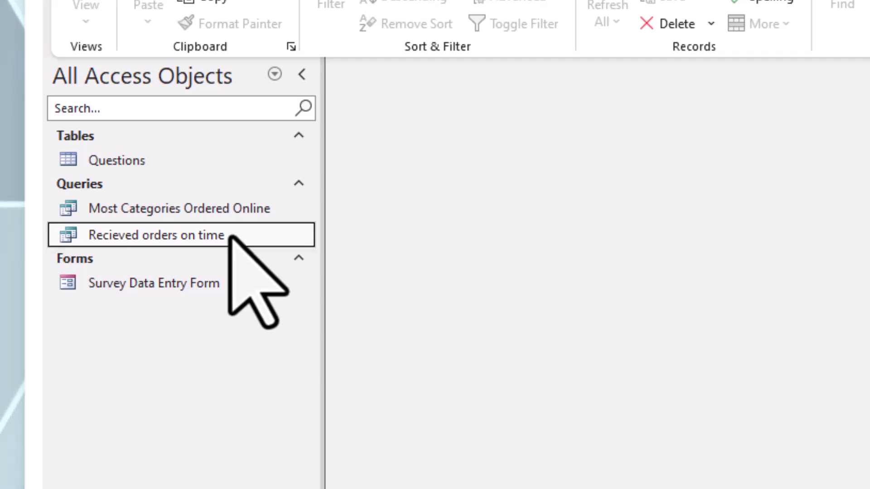
pyautogui.doubleClick(228, 235)
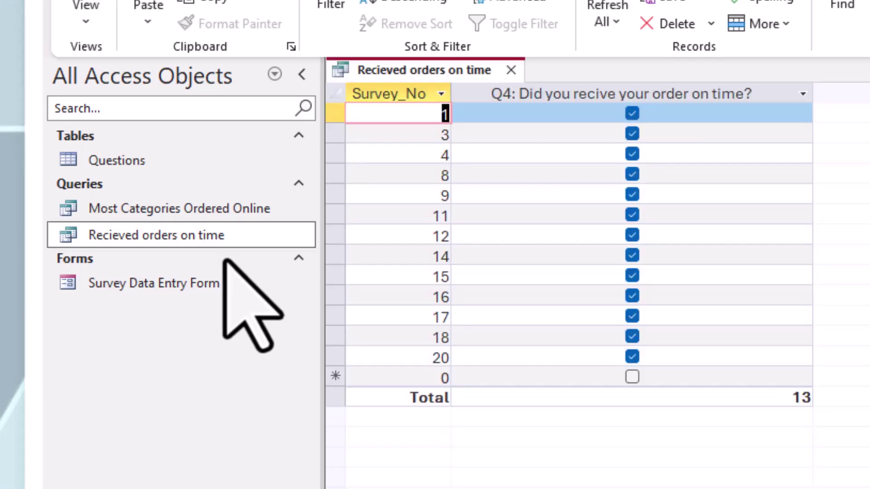